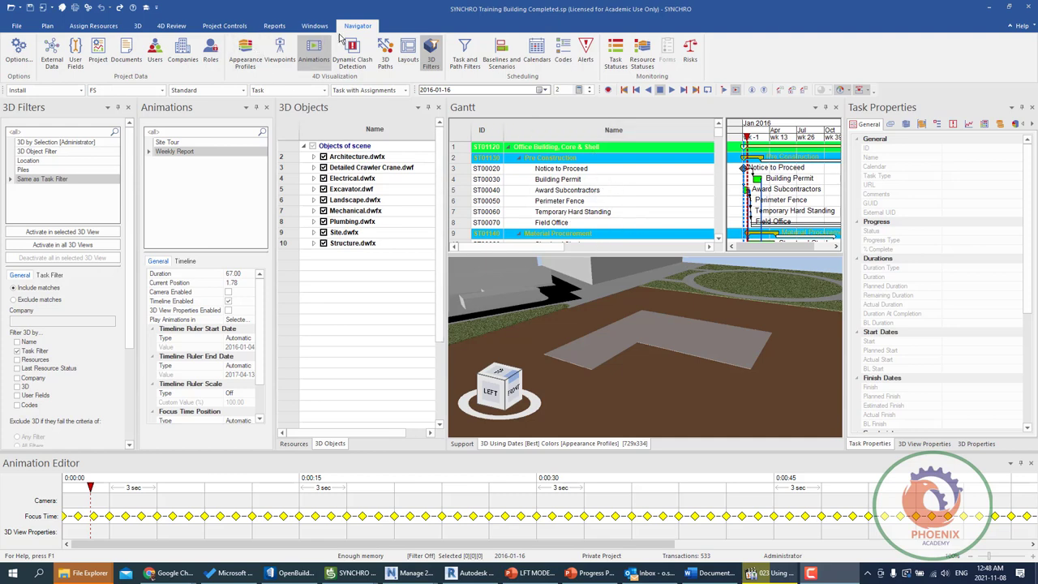
Open the Task and Path Filters panel from the Navigator ribbon.
left_click(464, 55)
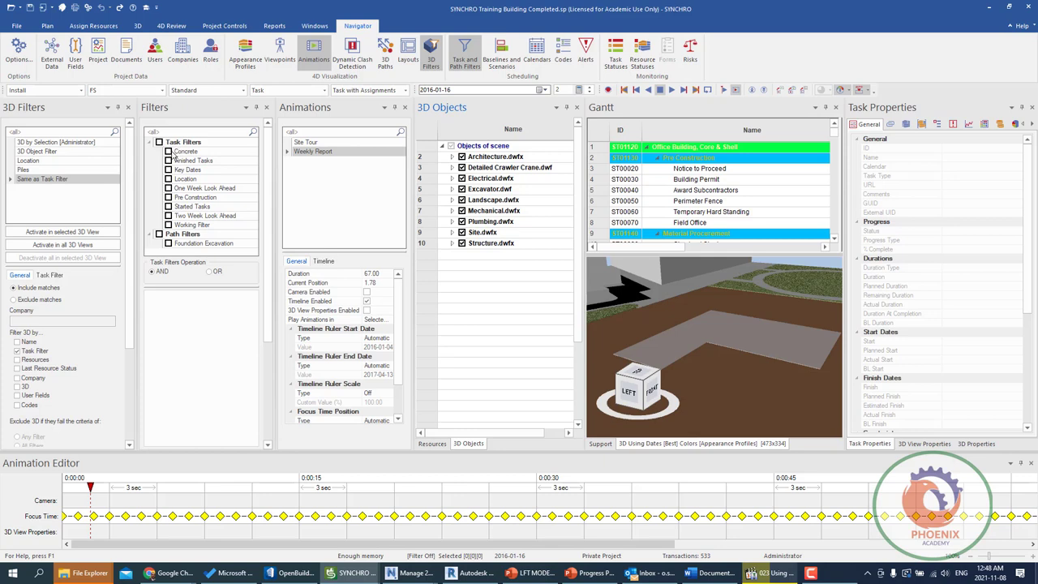
left_click(169, 152)
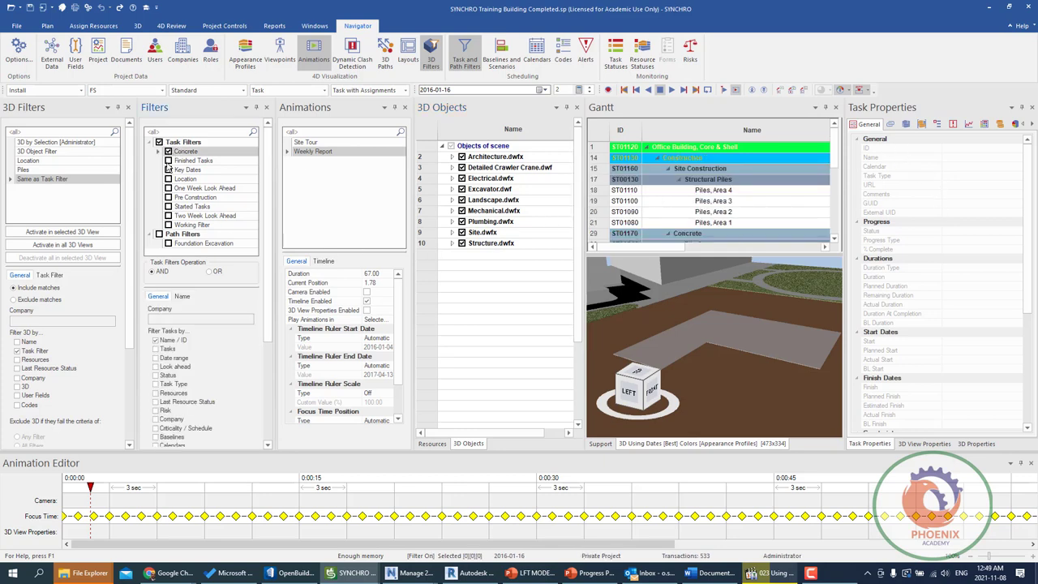
left_click(183, 153)
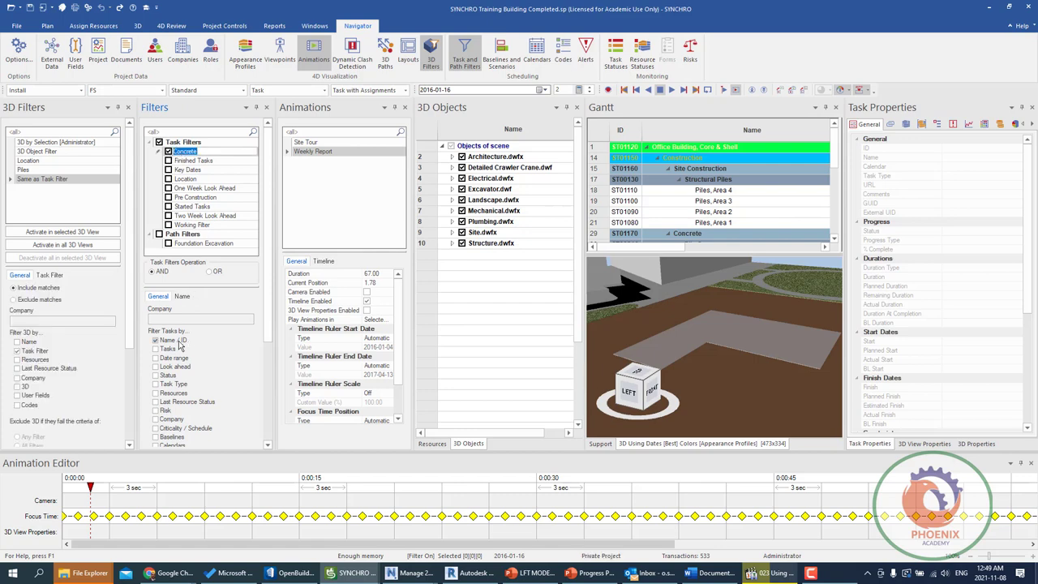
left_click(180, 297)
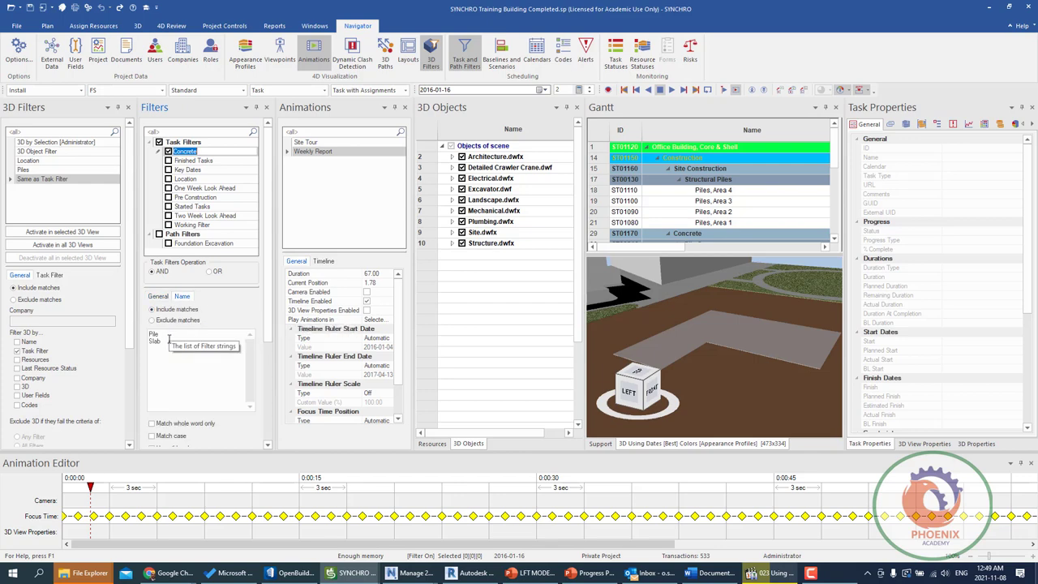
left_click(168, 151)
left_click(168, 160)
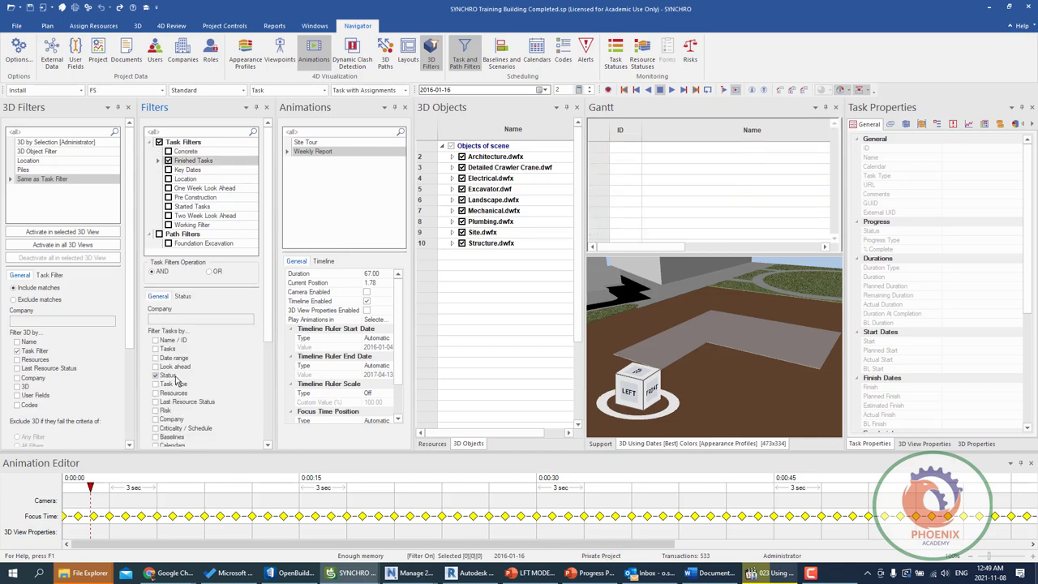
left_click(183, 297)
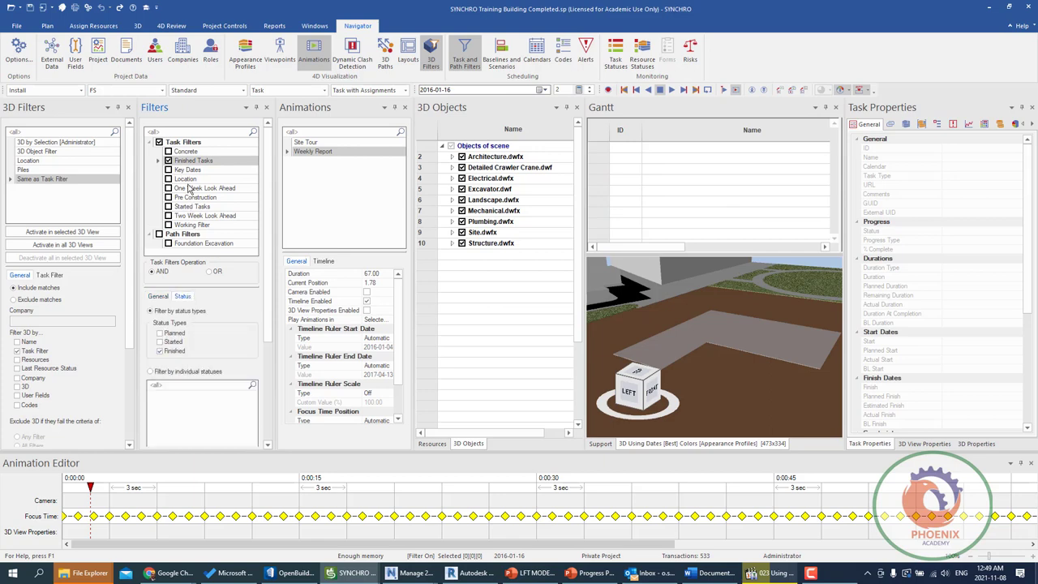
left_click(168, 161)
left_click(168, 179)
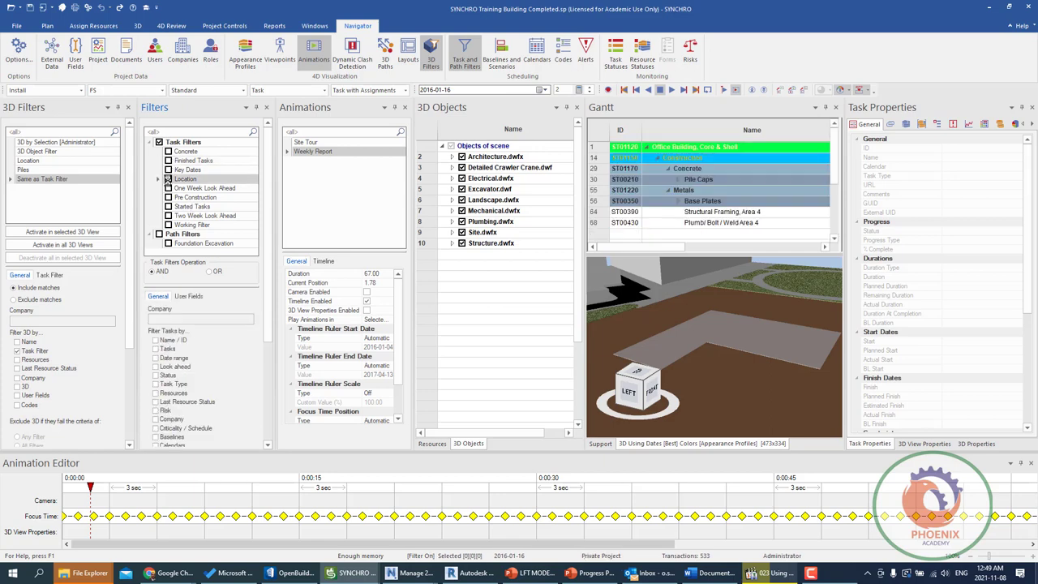
left_click(168, 179)
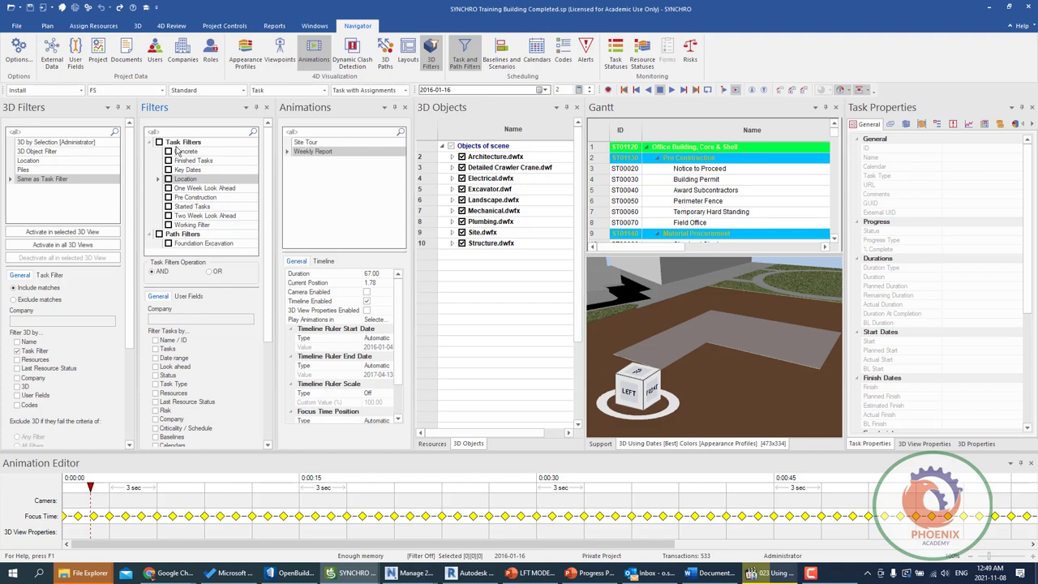
Create a new task filter and rename it 'Active Task'.
right_click(156, 155)
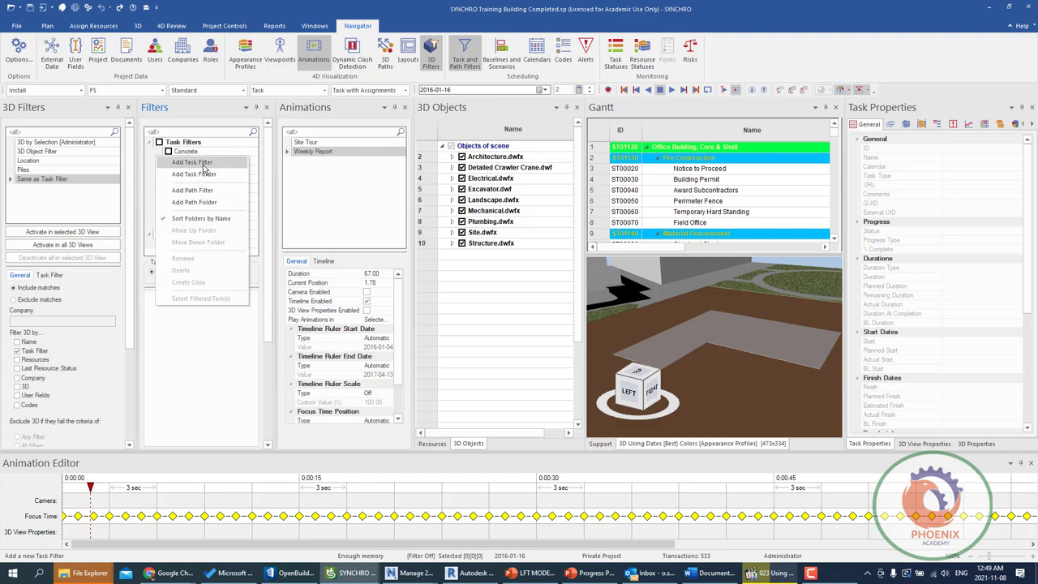
left_click(192, 162)
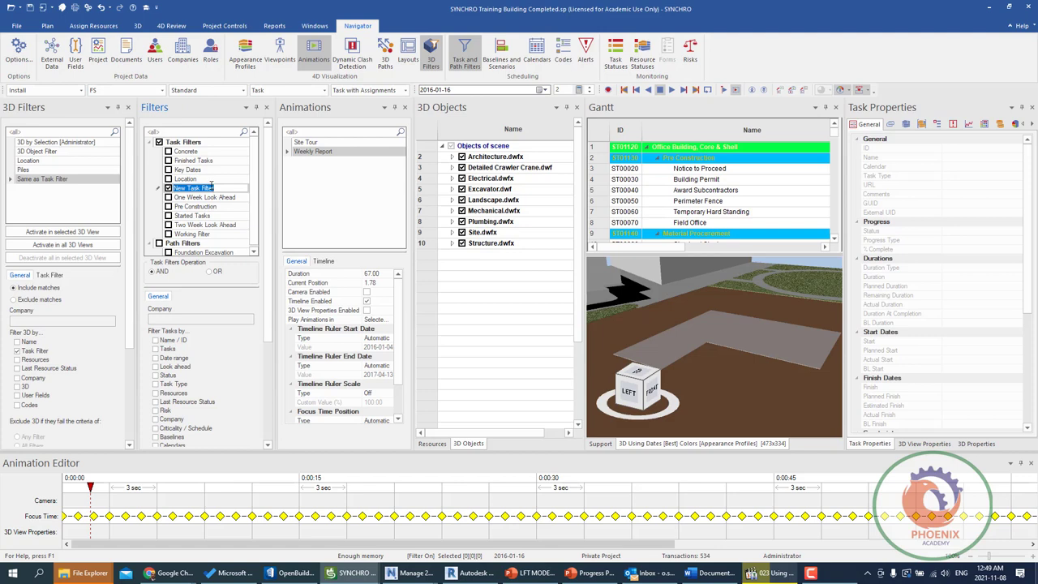
key("Return")
left_click(190, 188)
type("Activ")
type("e Task")
key("Return")
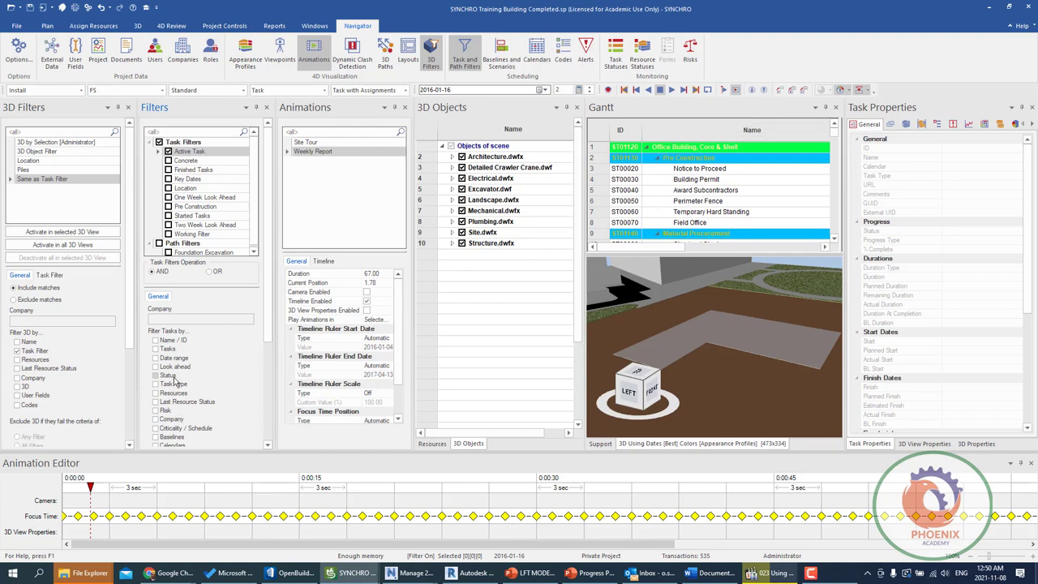
Enable look-ahead on Active Task with a 1 Day duration from the current data date.
left_click(173, 366)
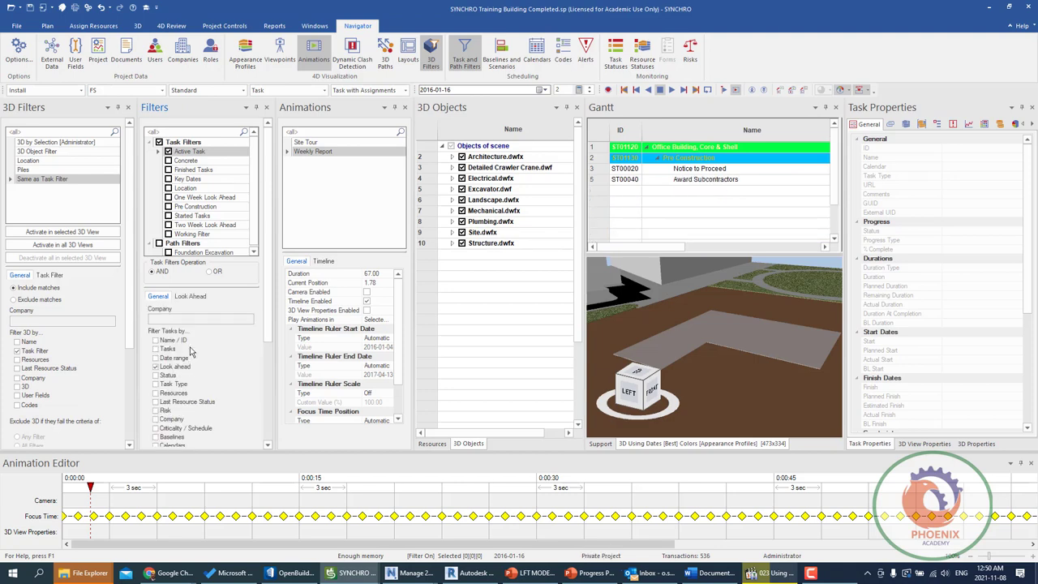
left_click(189, 297)
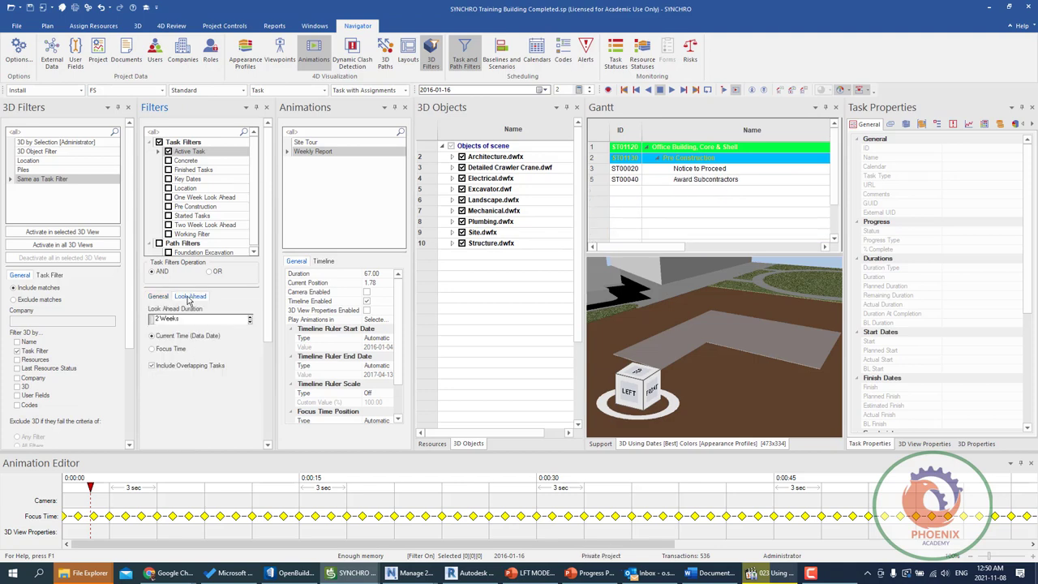
left_click(249, 321)
left_click(250, 322)
left_click(249, 320)
left_click(177, 350)
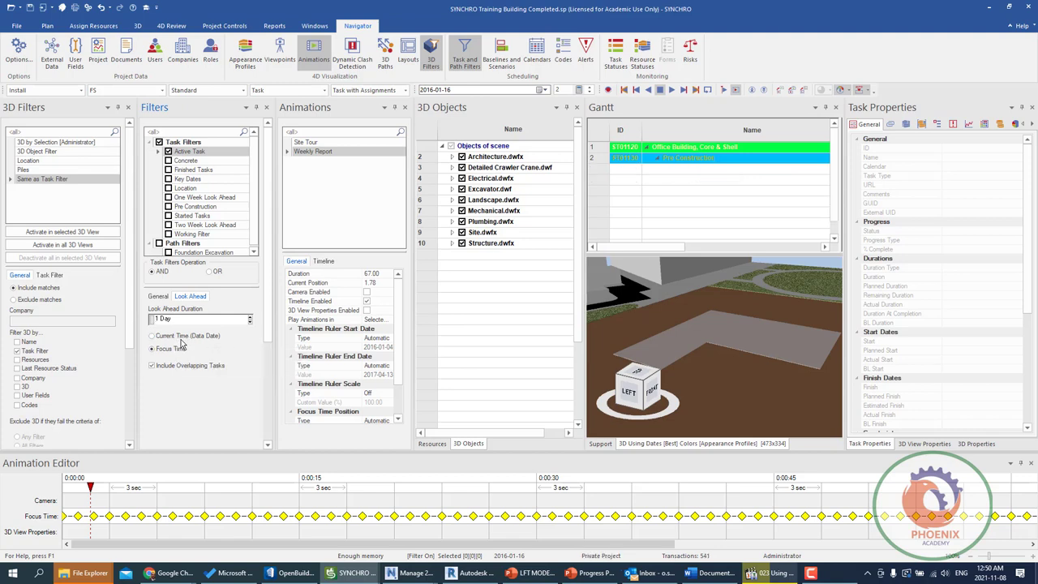
left_click(182, 337)
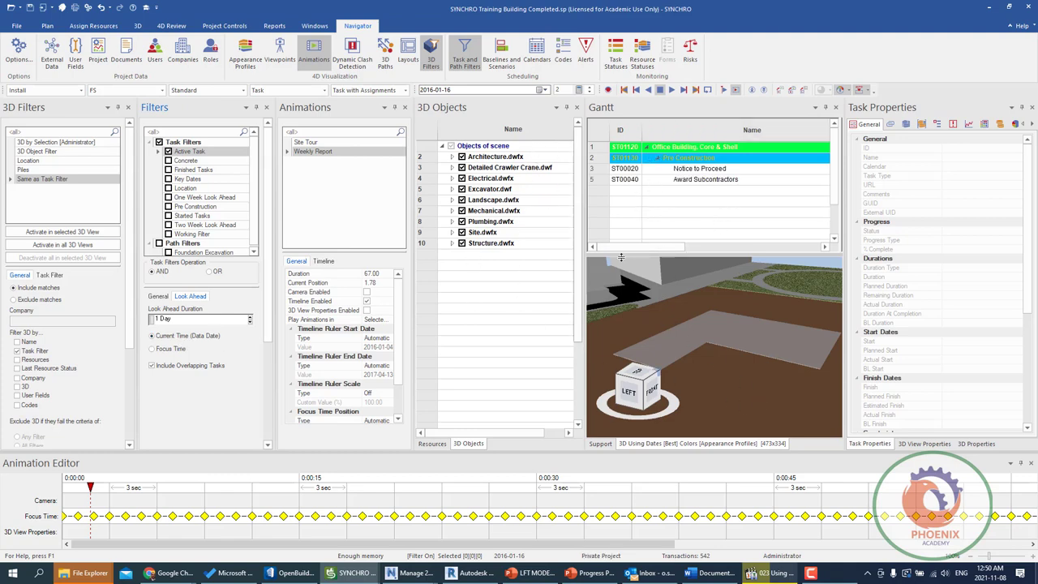
Scrub the animation between 2016-04-04 and 2016-12-24 to preview the filtered tasks.
left_click(780, 246)
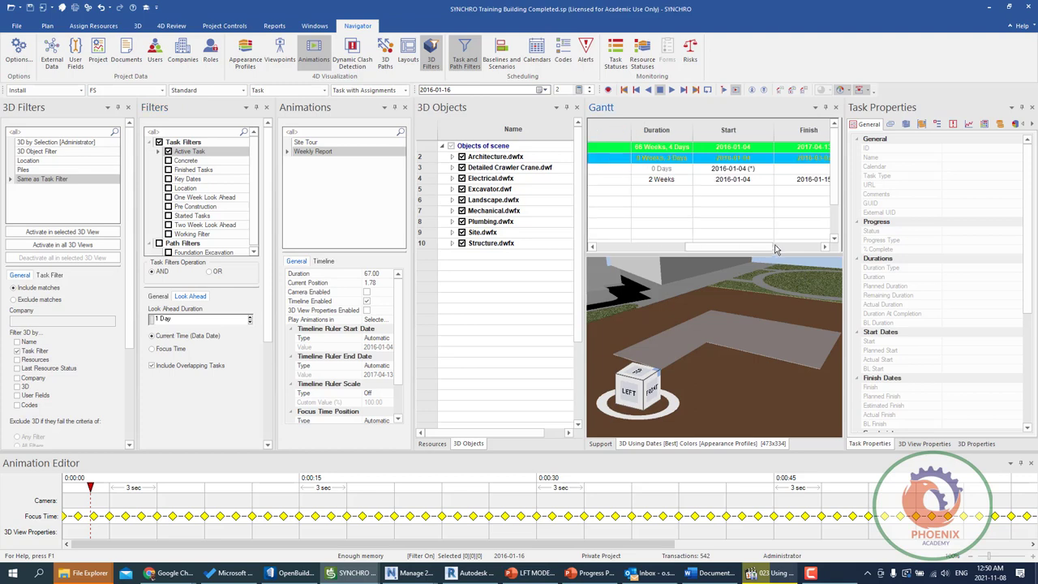
left_click_drag(784, 252, 710, 256)
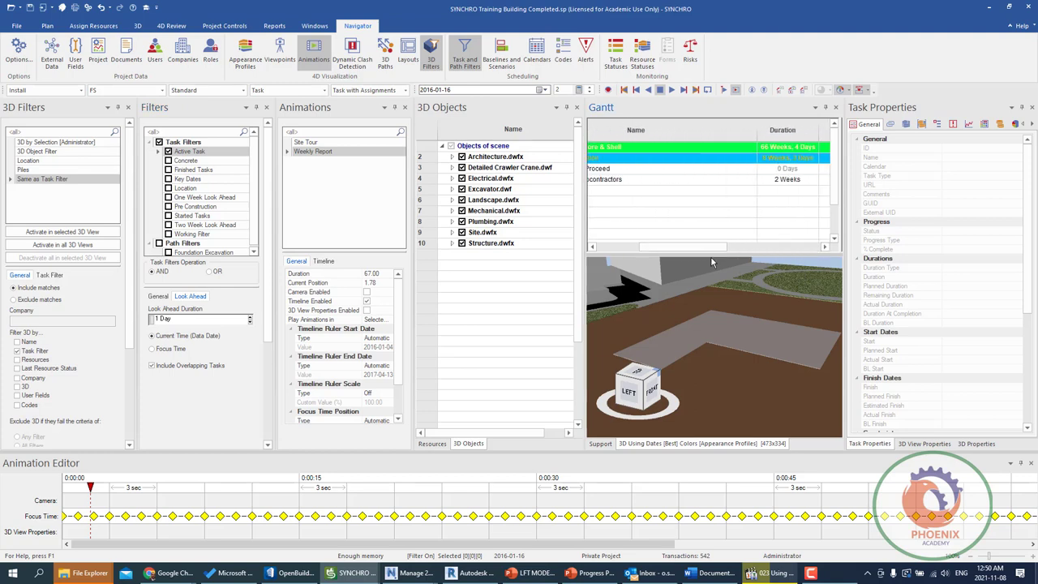
left_click(501, 479)
left_click_drag(508, 480, 699, 488)
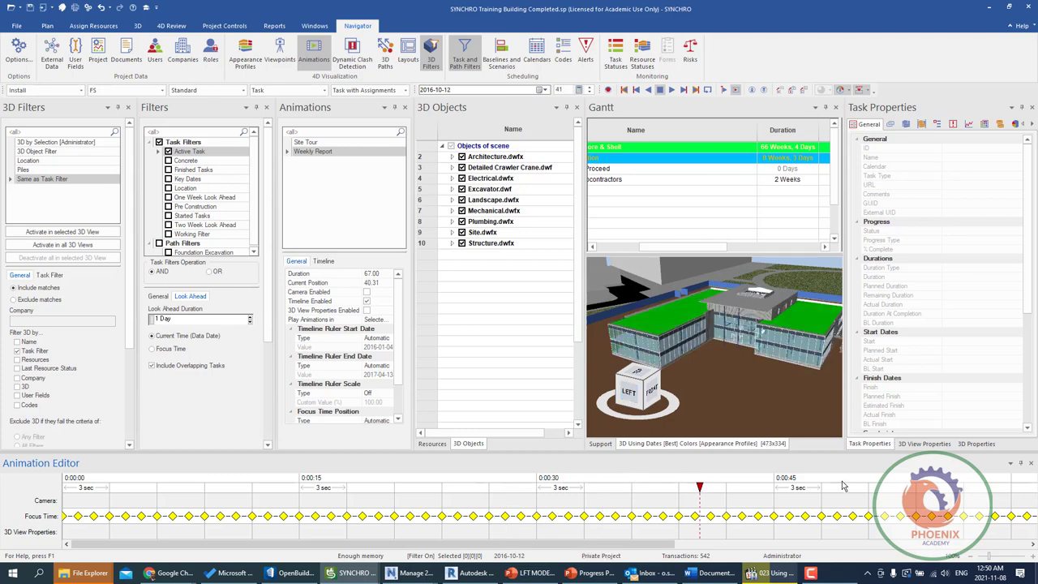
left_click(866, 487)
left_click_drag(865, 487, 267, 487)
Switch the look-ahead to follow focus time and move the animation to 2017-01-15.
left_click(159, 347)
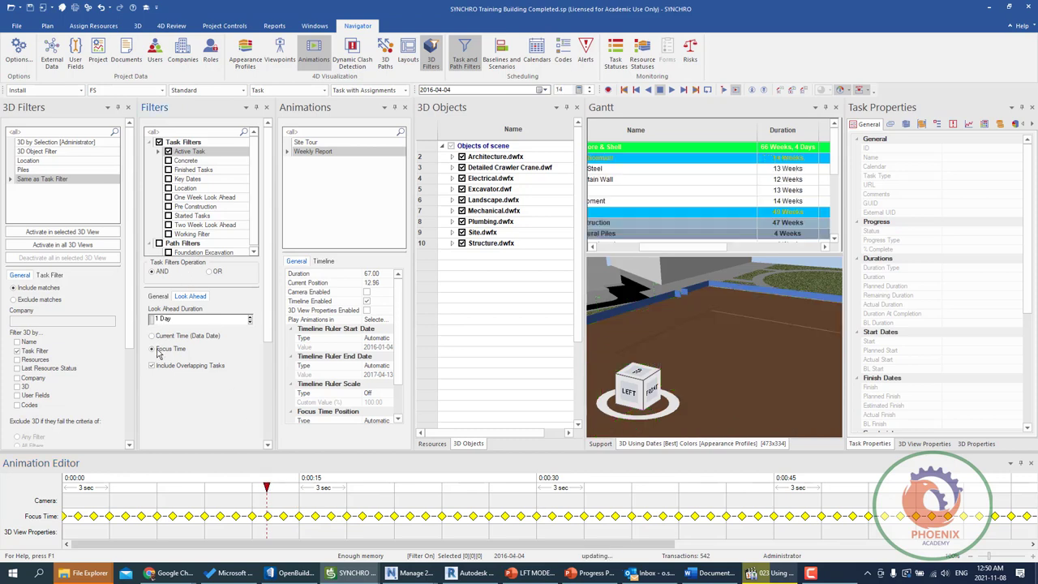
left_click(706, 485)
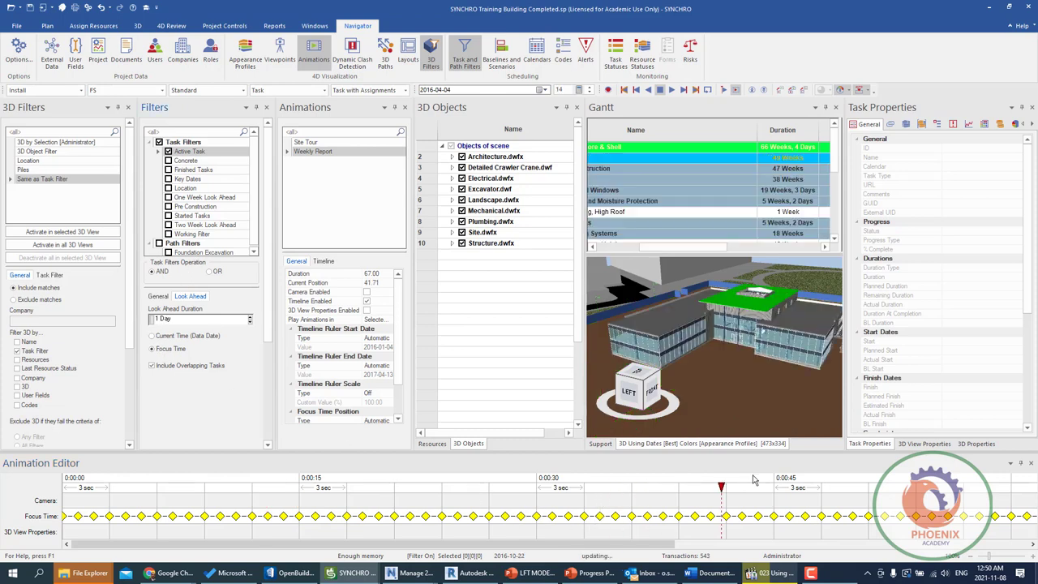
left_click(914, 488)
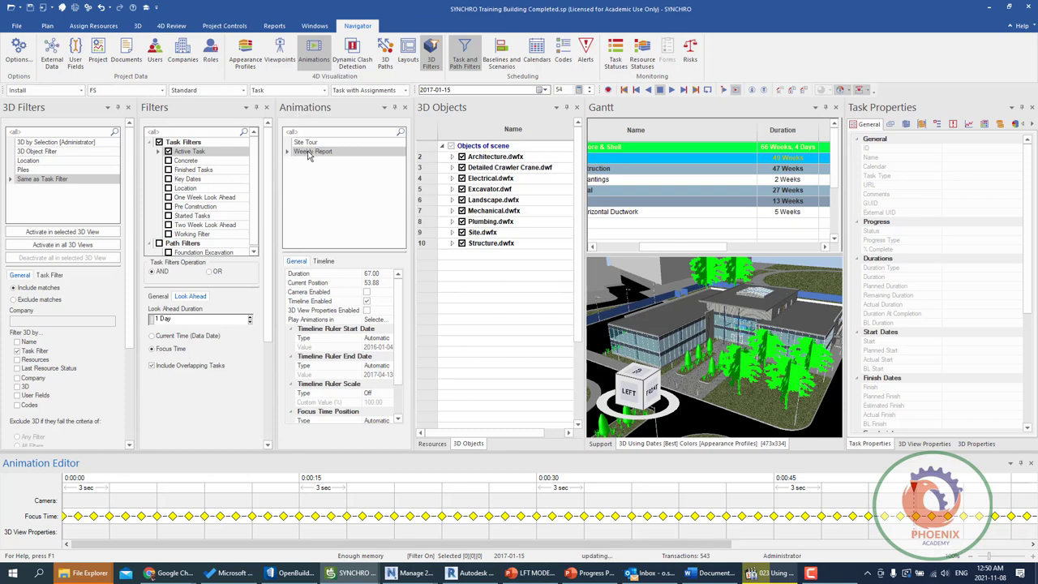
Add the Tasks table to the Weekly Report animation export content.
right_click(308, 154)
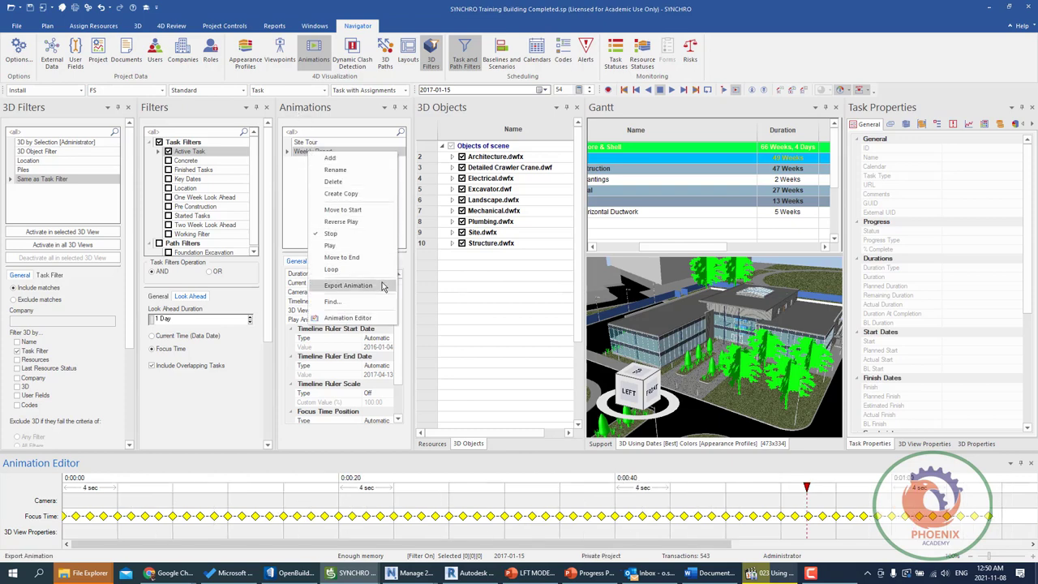
left_click(706, 379)
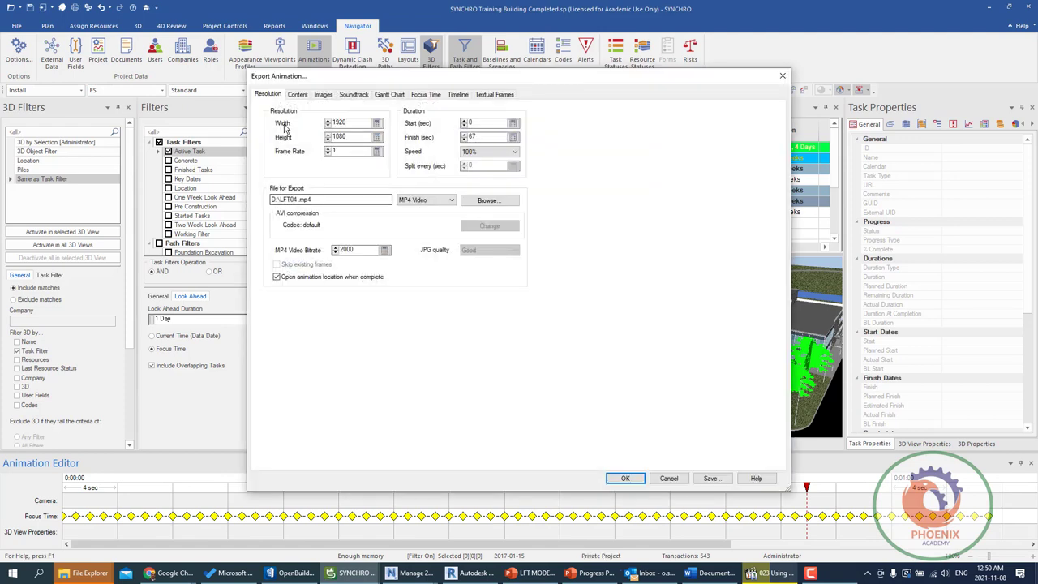
left_click(298, 95)
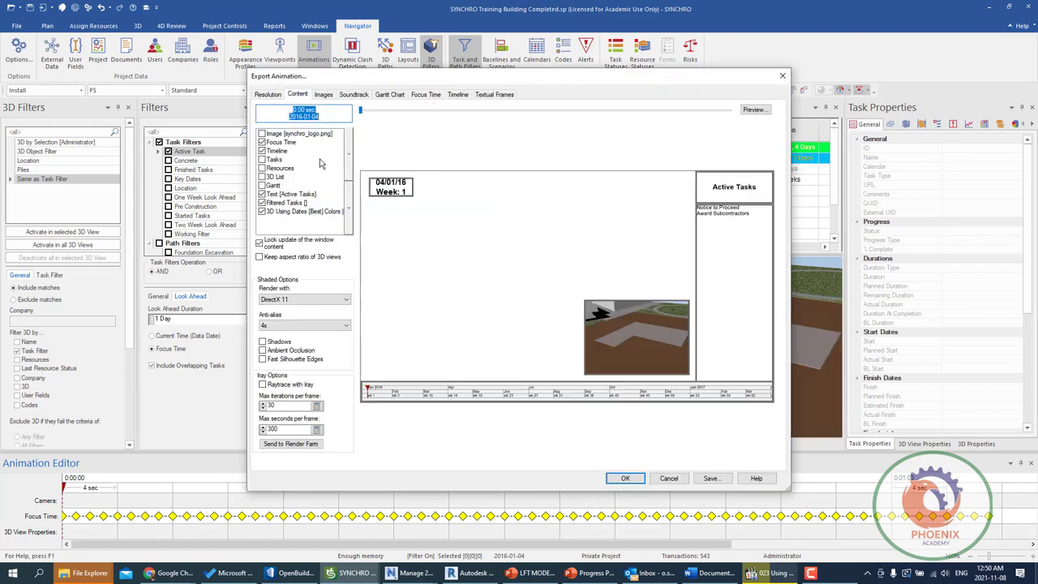
left_click(262, 160)
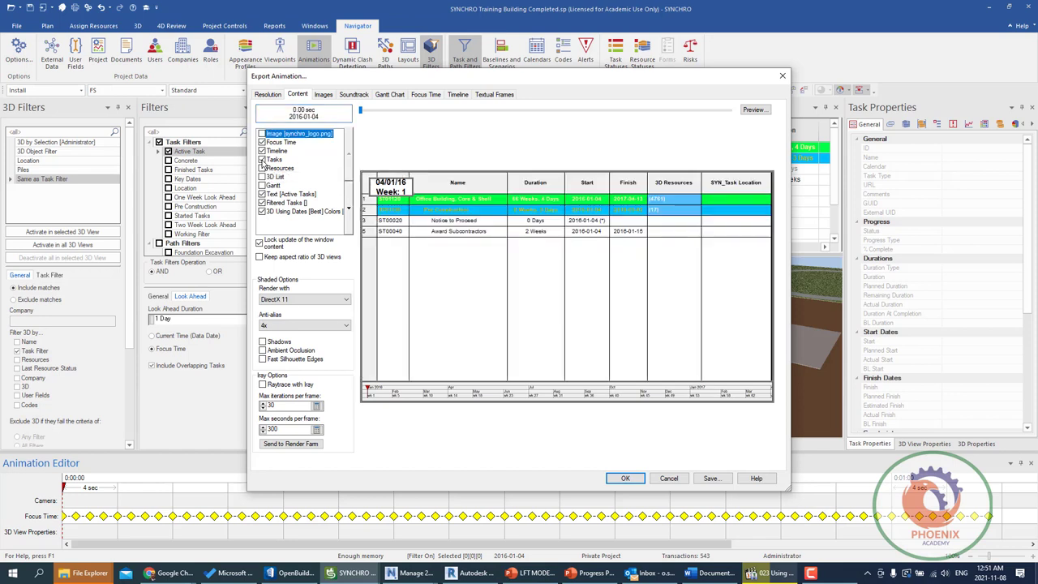
Shrink the tasks table to a narrow band across the top of the layout.
left_click(573, 343)
left_click_drag(532, 399, 534, 306)
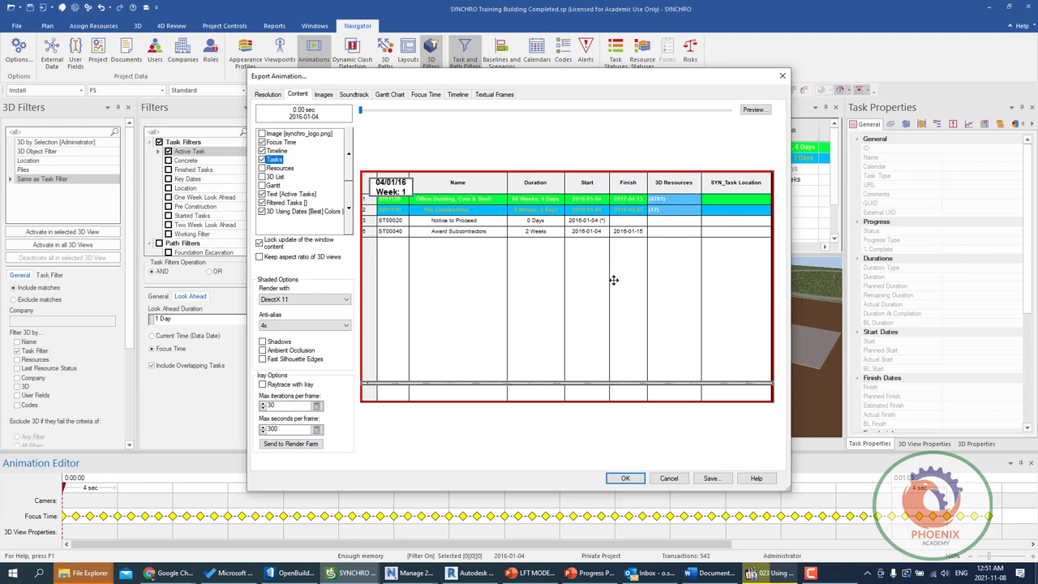
left_click_drag(542, 400, 557, 202)
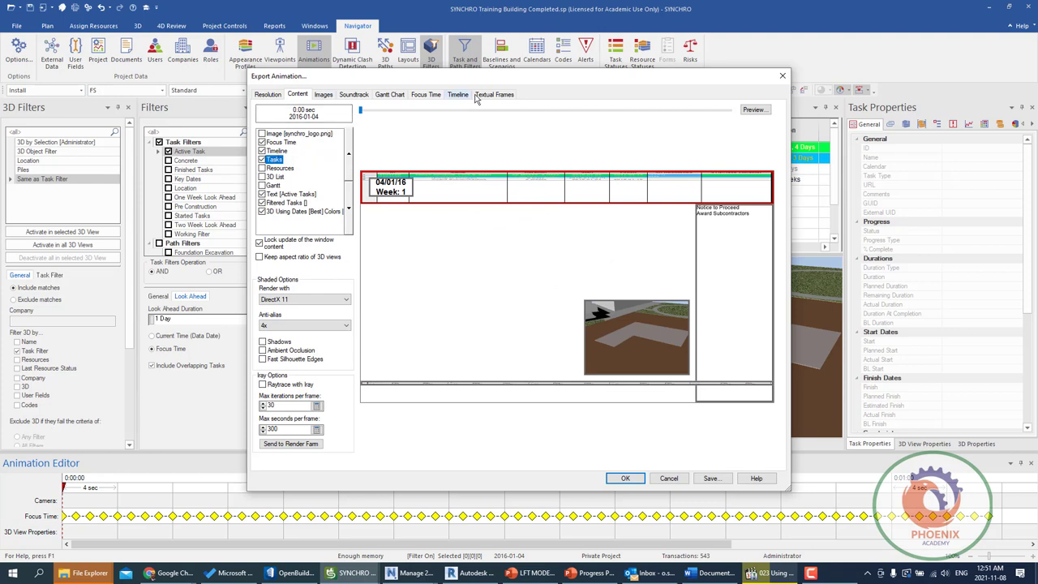
Move Text [Active Tasks] up the content order and place its label at lower left.
left_click(493, 95)
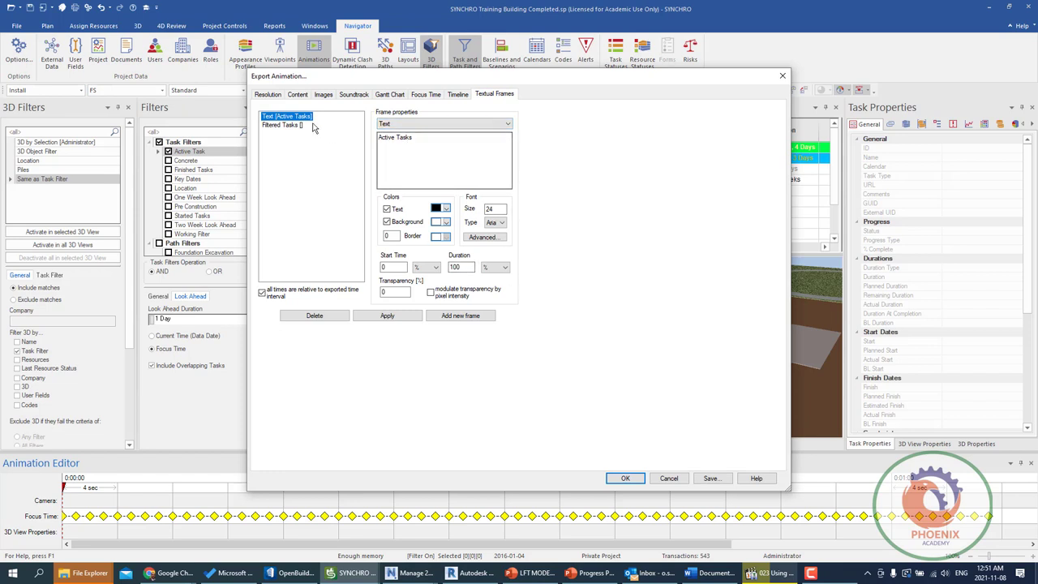
left_click(297, 95)
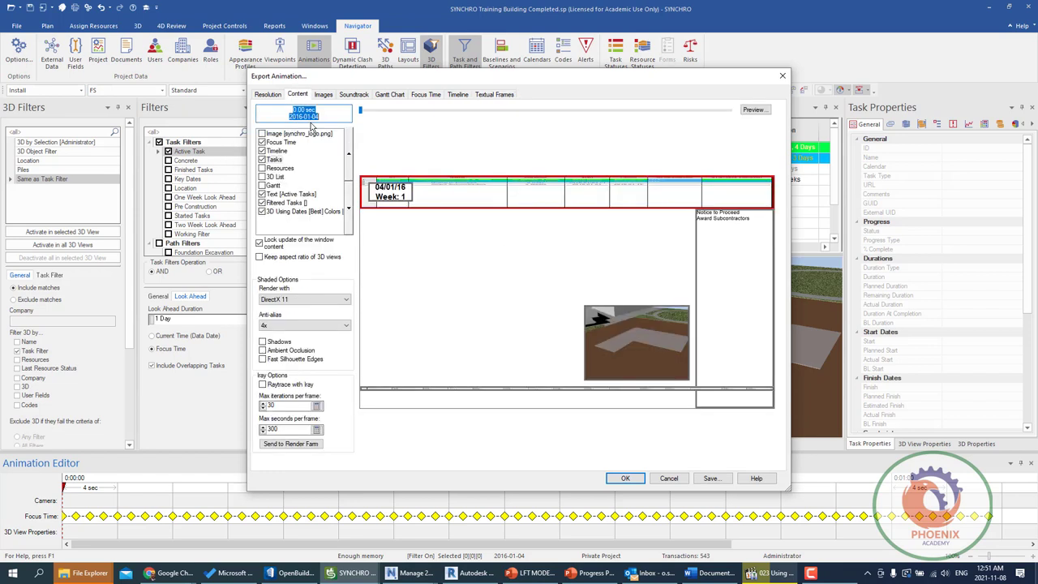
left_click(284, 196)
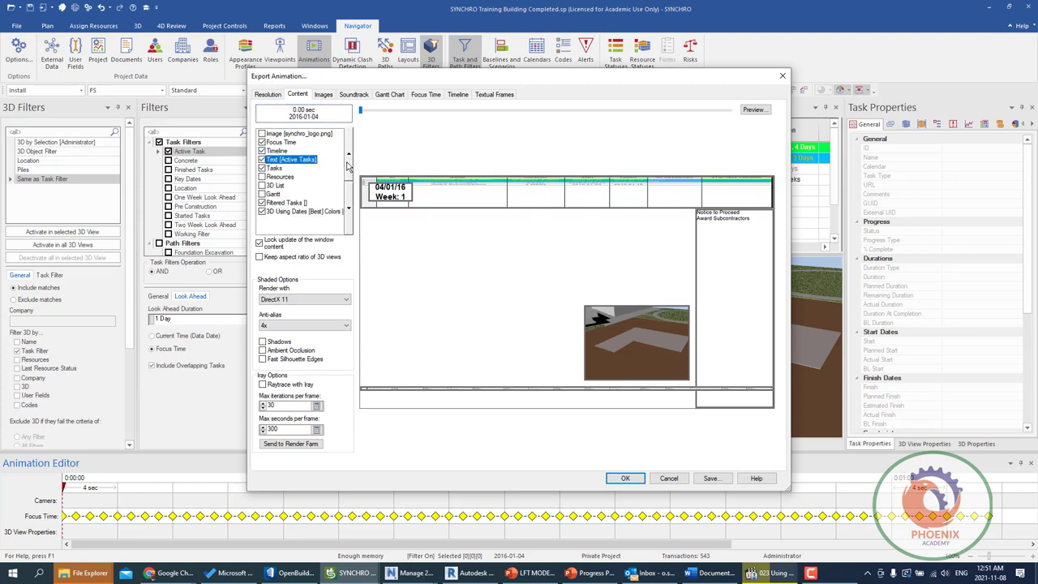
left_click(348, 166)
mouse_move(700, 195)
left_mouse_down()
mouse_move(377, 290)
mouse_move(363, 395)
left_mouse_up()
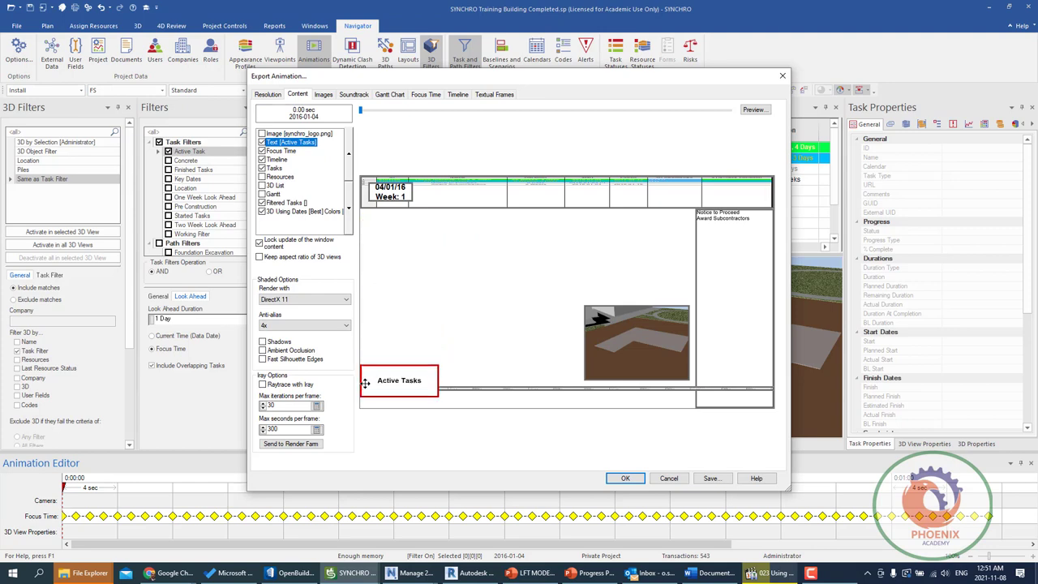
Make the timeline band taller so it shows month and week labels.
left_click(498, 389)
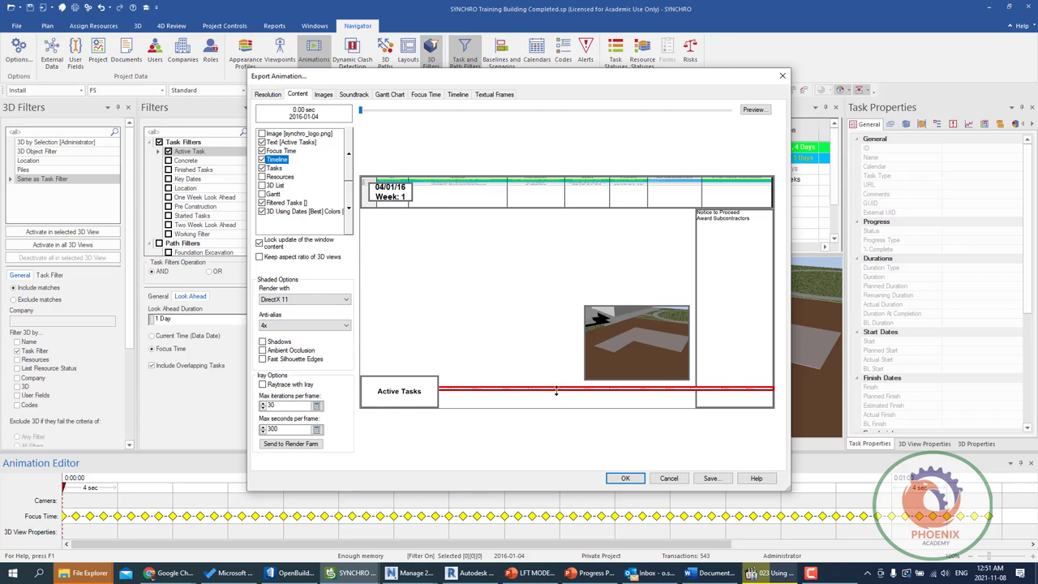
left_click_drag(556, 391, 555, 407)
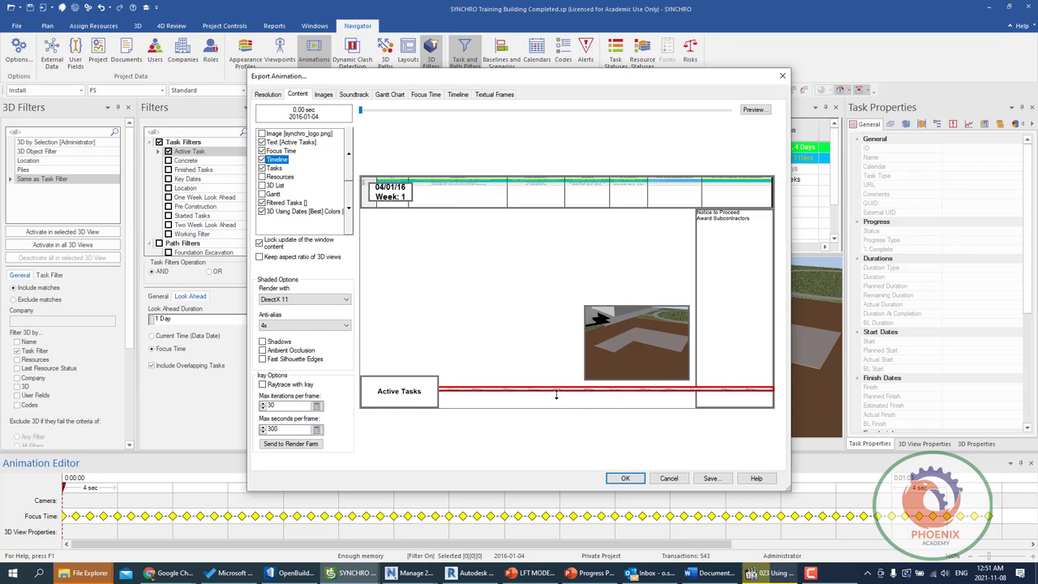
left_click(269, 95)
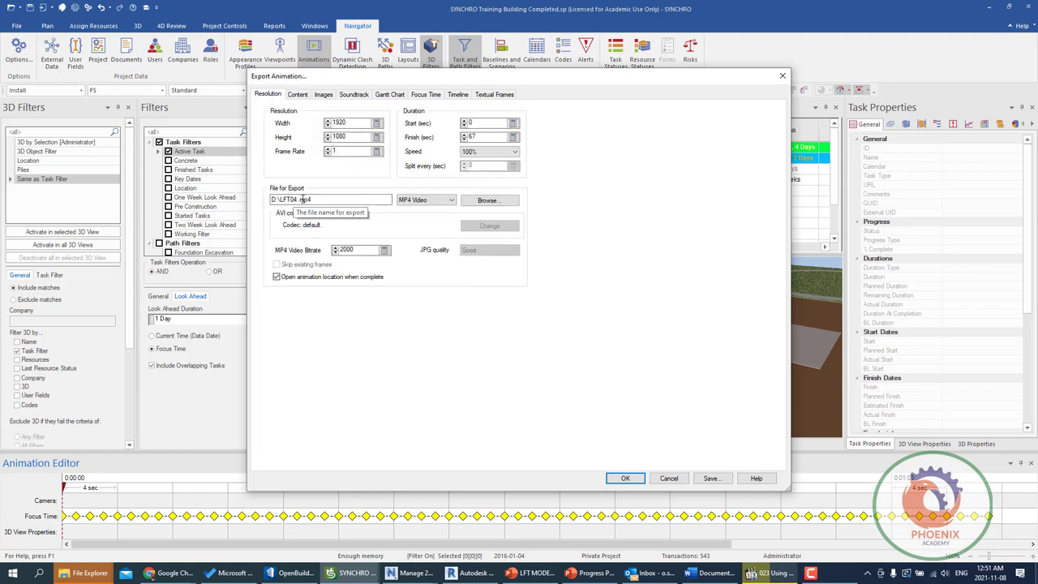
Review the Gantt Chart, Focus Time and Timeline export settings, then close the dialog.
left_click(399, 96)
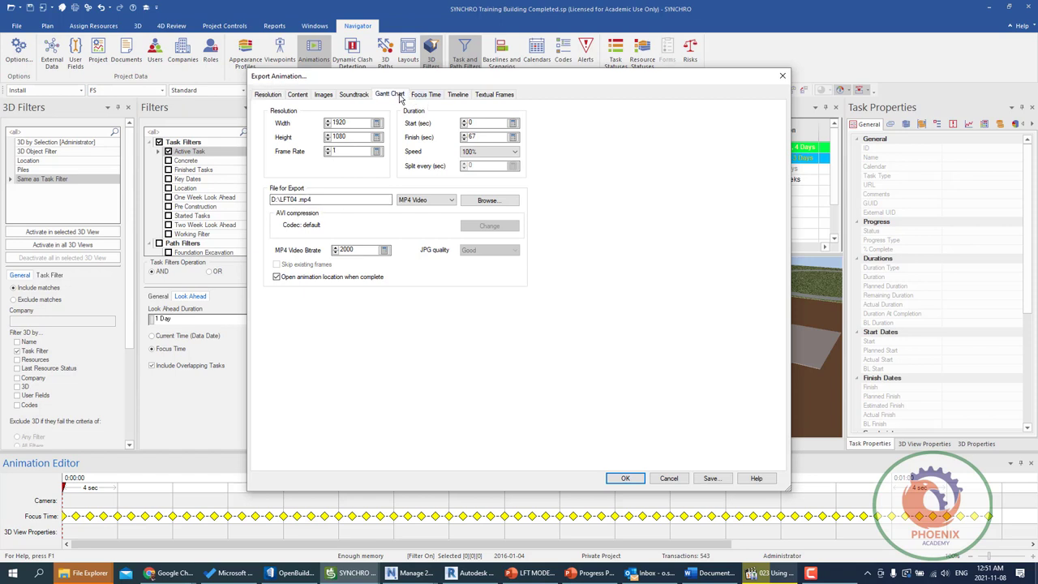
left_click(438, 94)
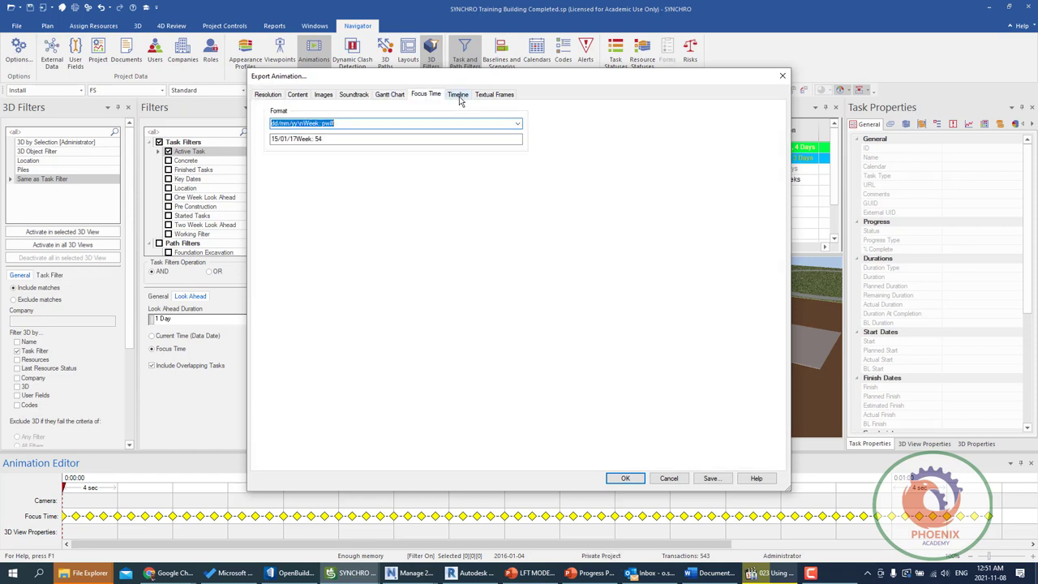
left_click(459, 96)
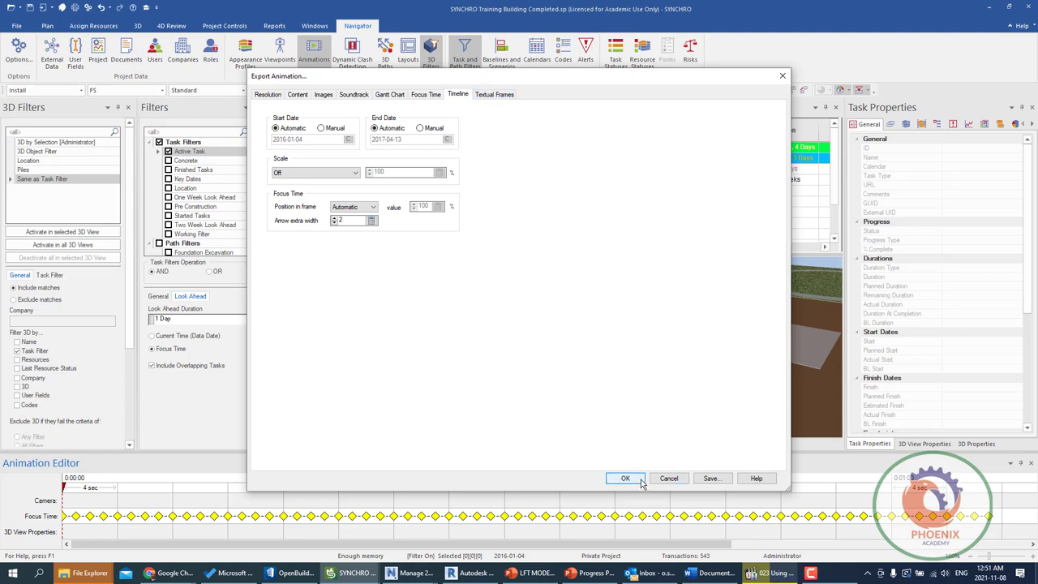
left_click(668, 479)
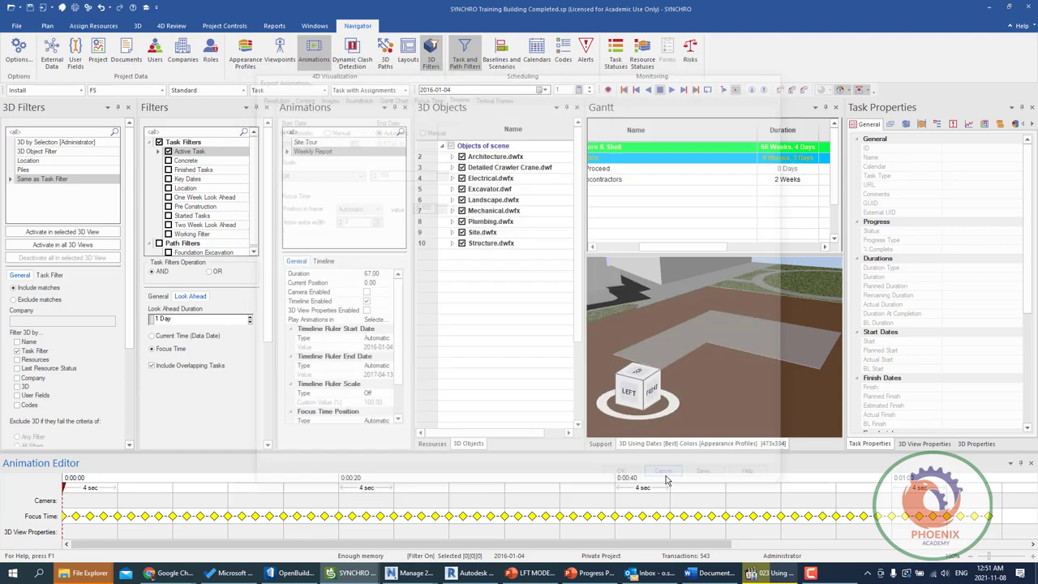